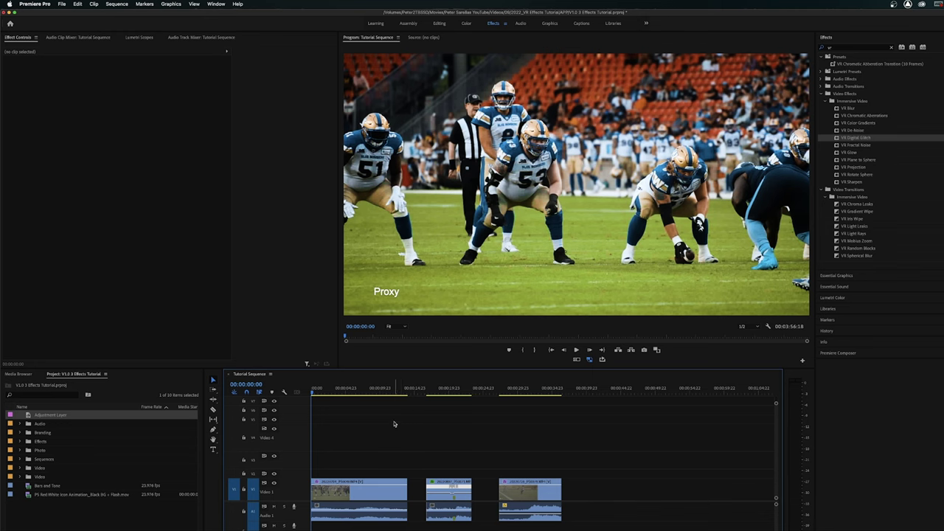
- Mute audio track A1 and drop an adjustment layer above the first clip at the sequence start
left_click(274, 506)
left_click(444, 393)
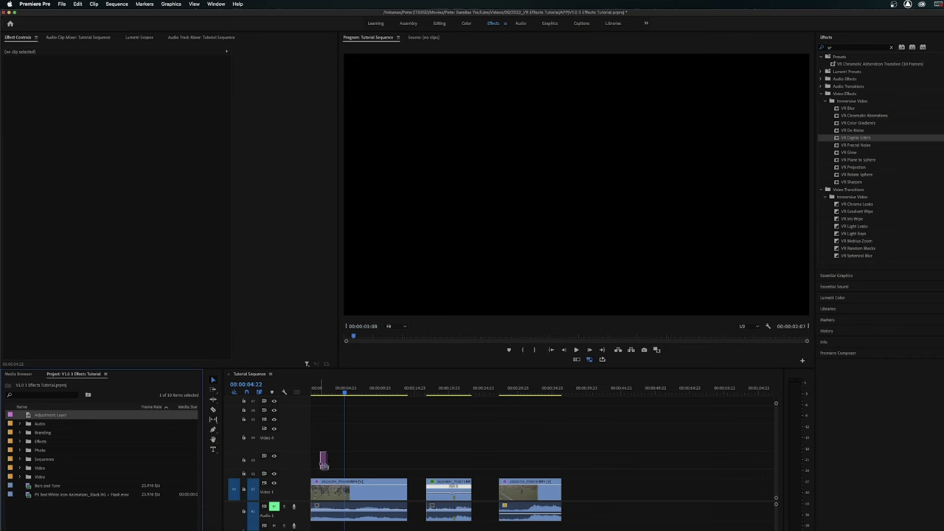
left_click_drag(323, 460, 313, 474)
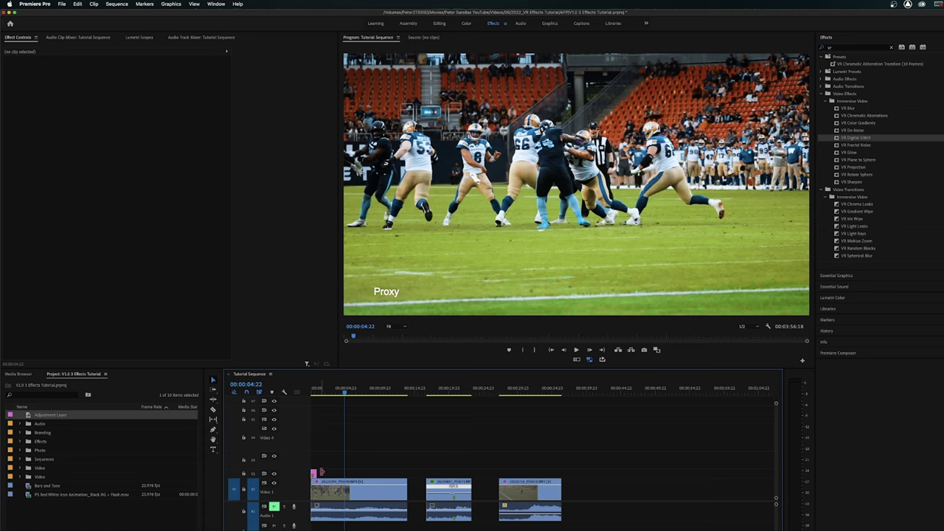
- Stretch the adjustment layer over the first clip and apply the Lens Distortion 1080 Medium preset
left_click_drag(317, 473, 407, 464)
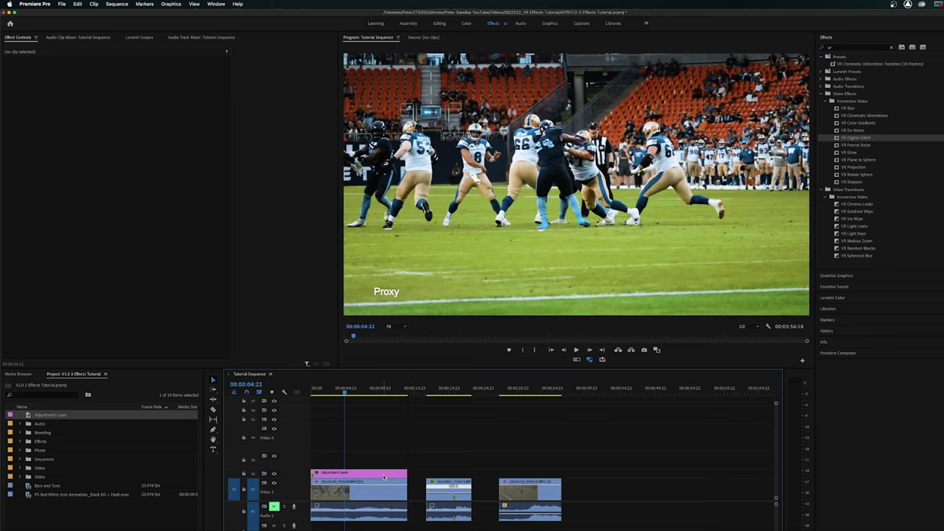
left_click(891, 47)
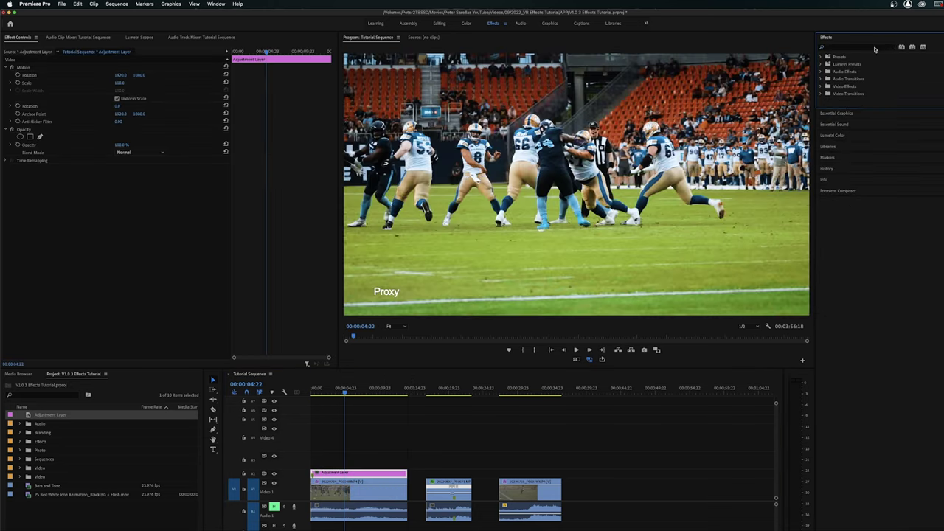
type("lens distortion")
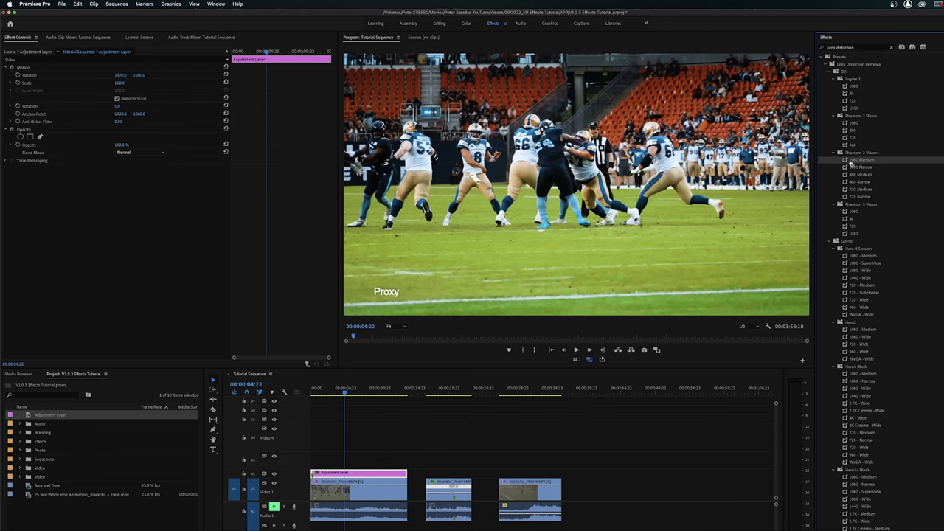
left_click_drag(435, 432, 362, 472)
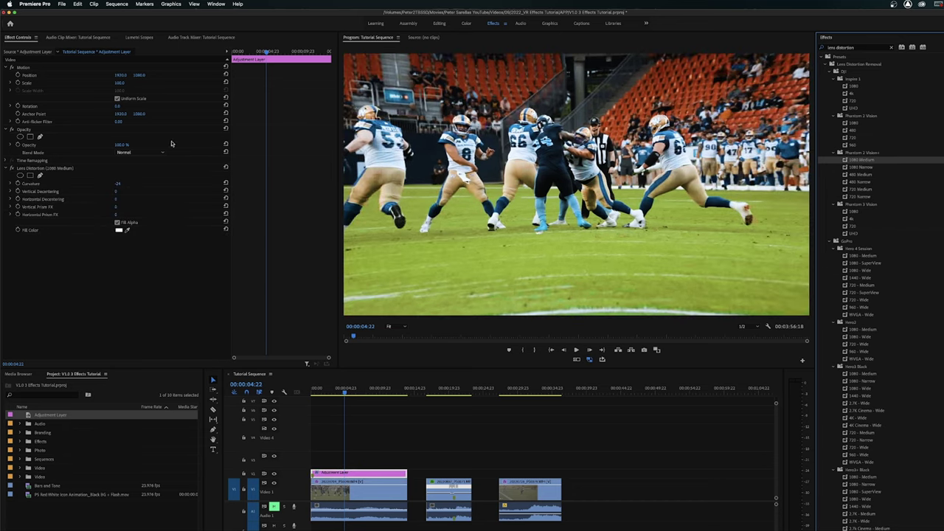
- Set the Lens Distortion Curvature to 0
left_click(117, 184)
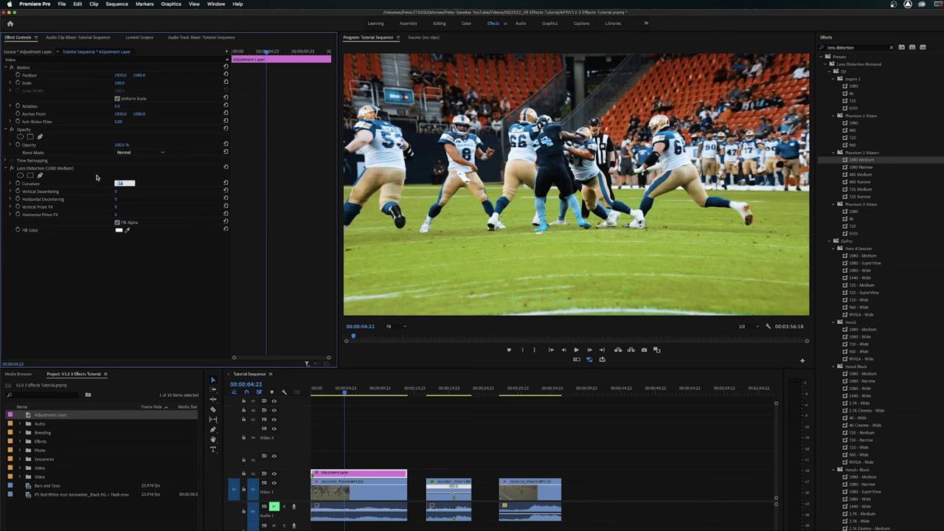
type("0")
key("Return")
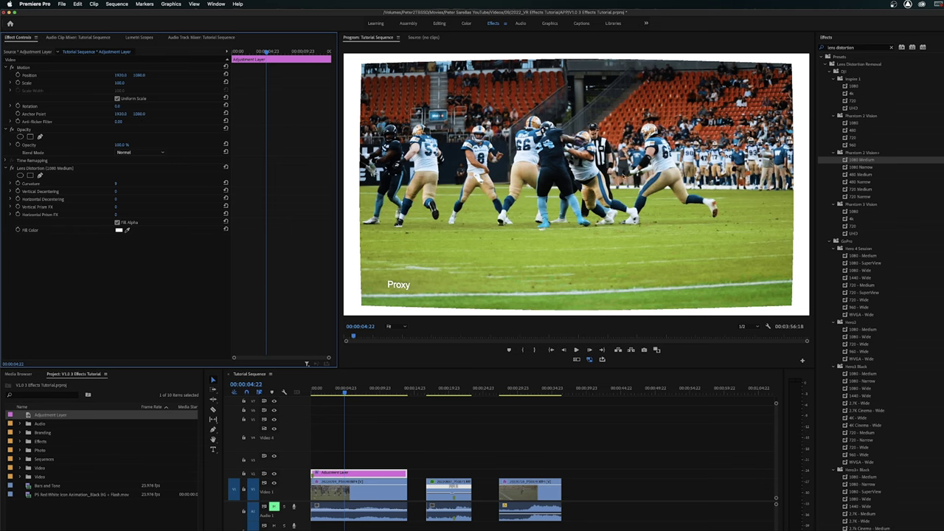
- Apply Transform to the adjustment layer and scale it to about 110 to hide the white border
left_click(859, 56)
triple_click(859, 48)
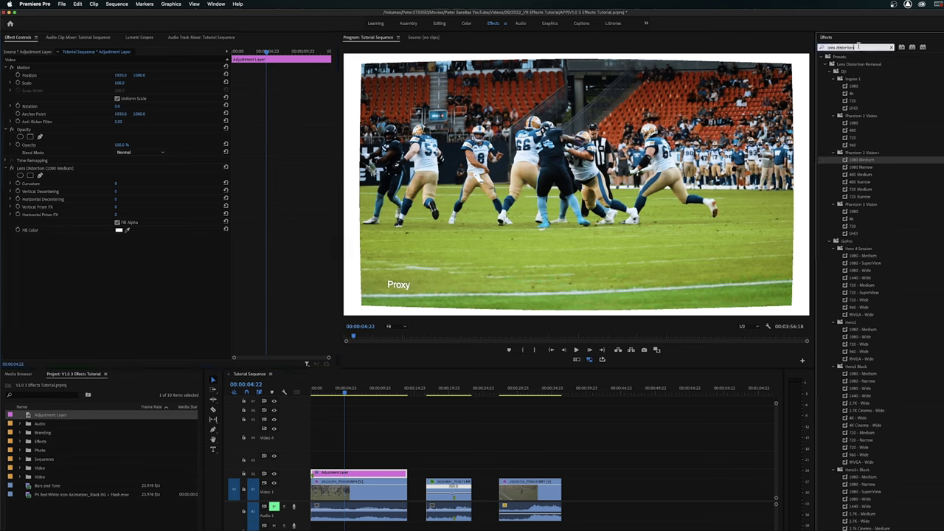
type("transform")
left_click_drag(849, 109, 345, 477)
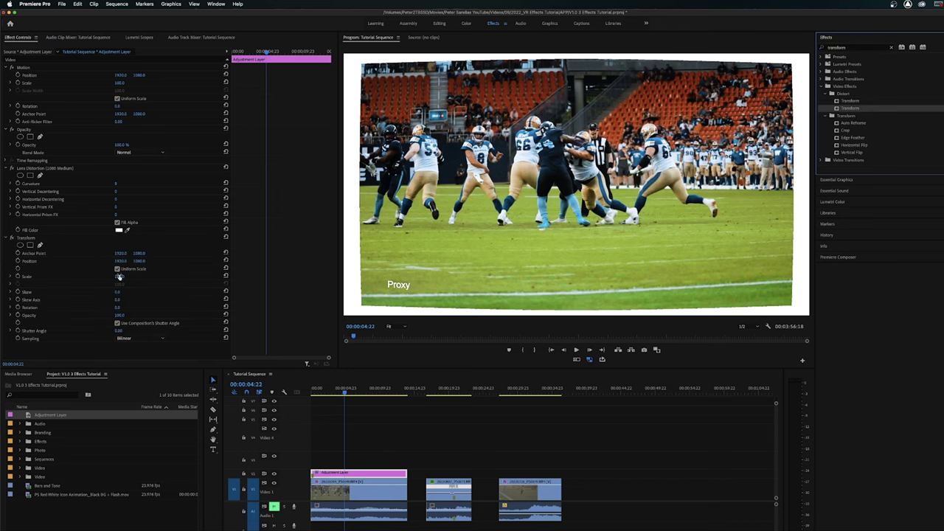
left_click_drag(119, 275, 118, 275)
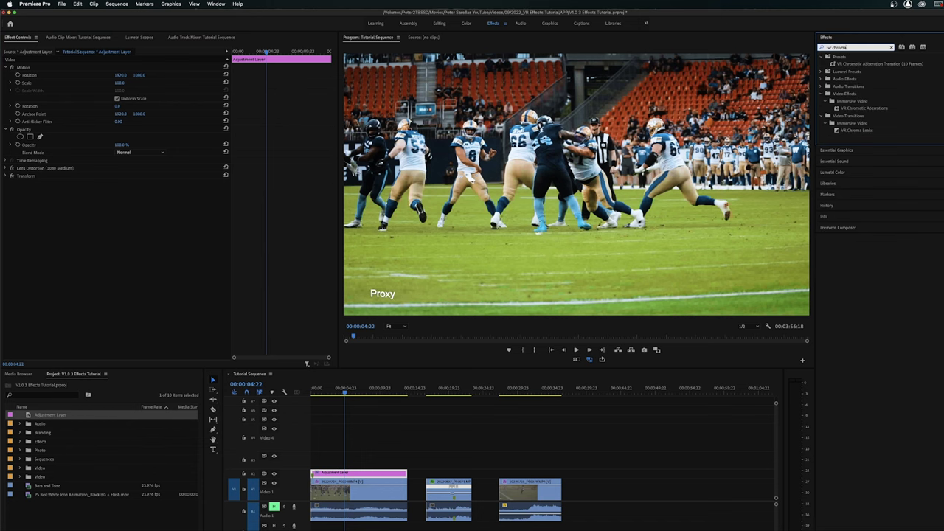
- Apply VR Chromatic Aberrations with Aberration (Red) -3 and Aberration (Blue) 3
left_click(853, 108)
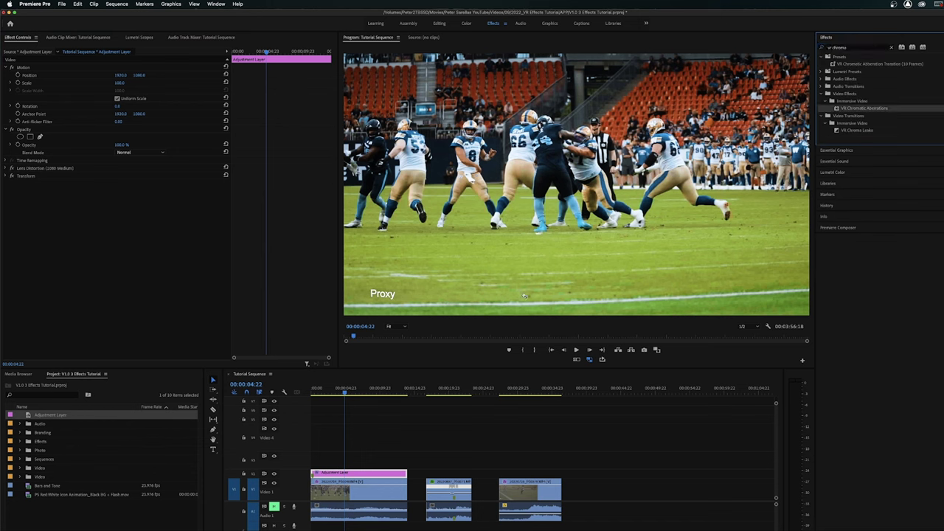
left_click_drag(523, 296, 380, 475)
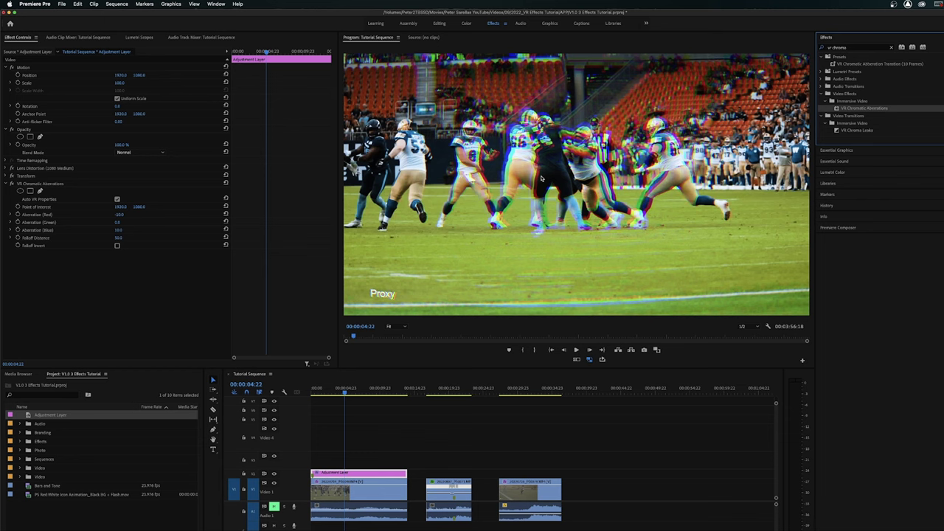
left_click(120, 214)
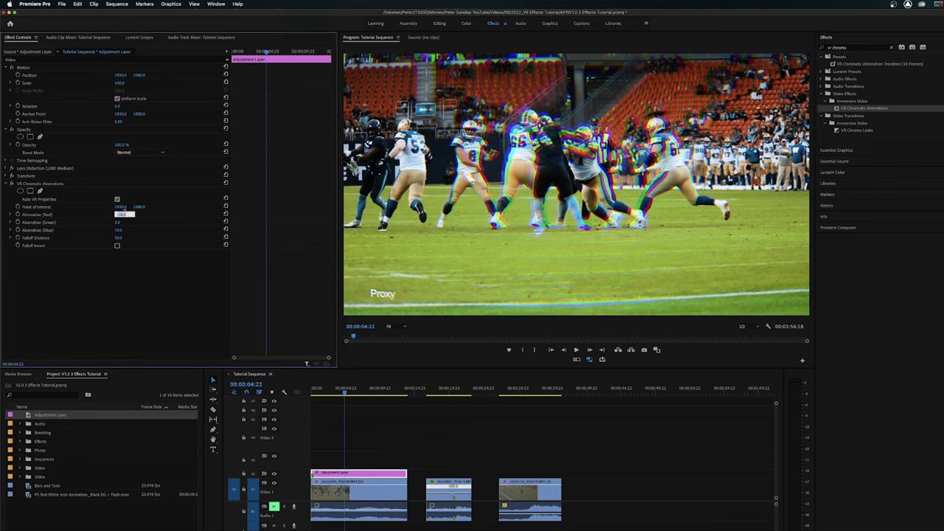
type("-3")
key("Return")
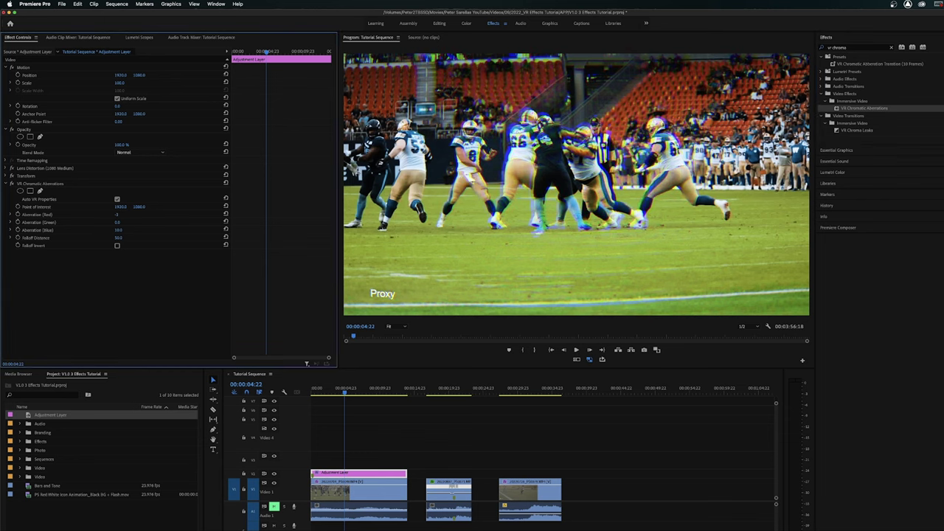
left_click(119, 230)
type("3")
key("Return")
- Toggle VR Chromatic Aberrations off and on twice to compare, then deselect the layer
left_click(12, 184)
left_click(12, 183)
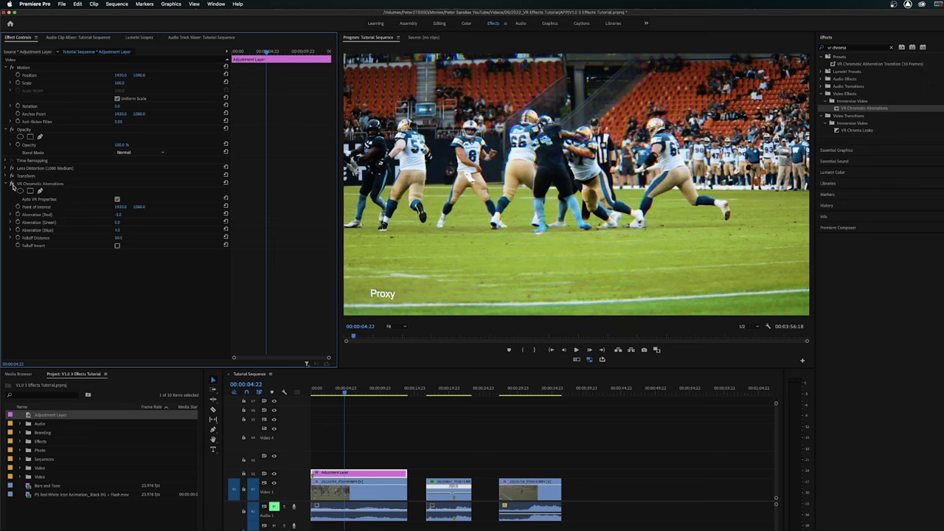
left_click(12, 184)
left_click(12, 184)
left_click(379, 464)
- Select the second adjustment layer over the basketball clip to review its default effects
left_click(371, 474)
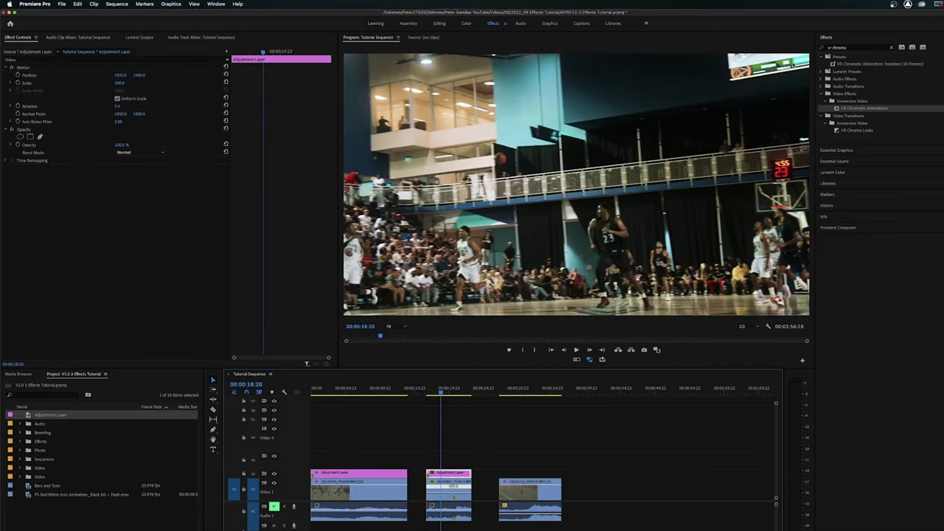
- Search 'glow' and apply VR Glow to the second adjustment layer
left_click(856, 47)
key("BackSpace")
key("BackSpace")
key("BackSpace")
key("BackSpace")
key("BackSpace")
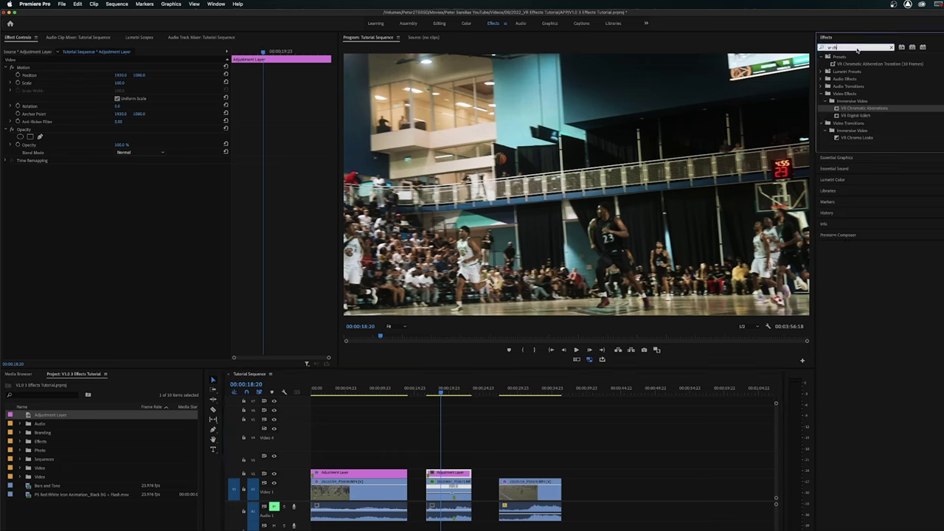
type("gl")
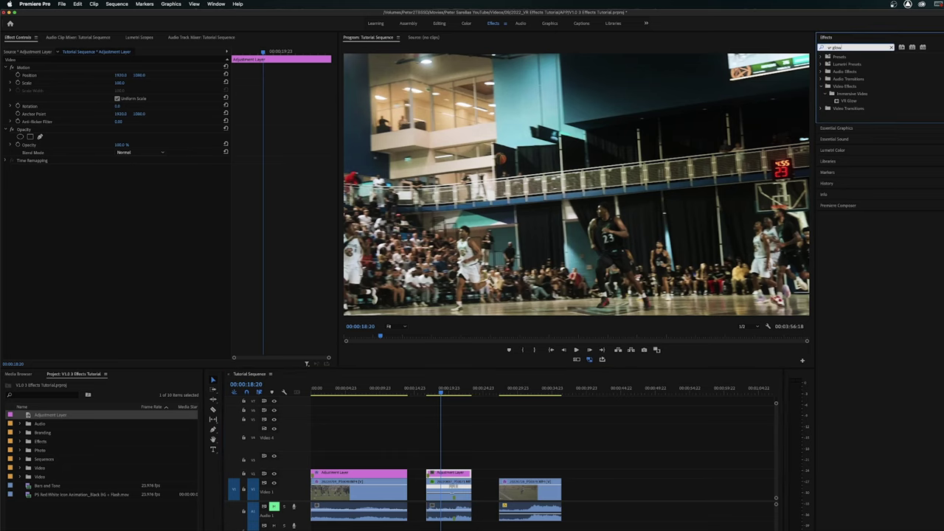
type("ow")
left_click_drag(542, 377, 465, 474)
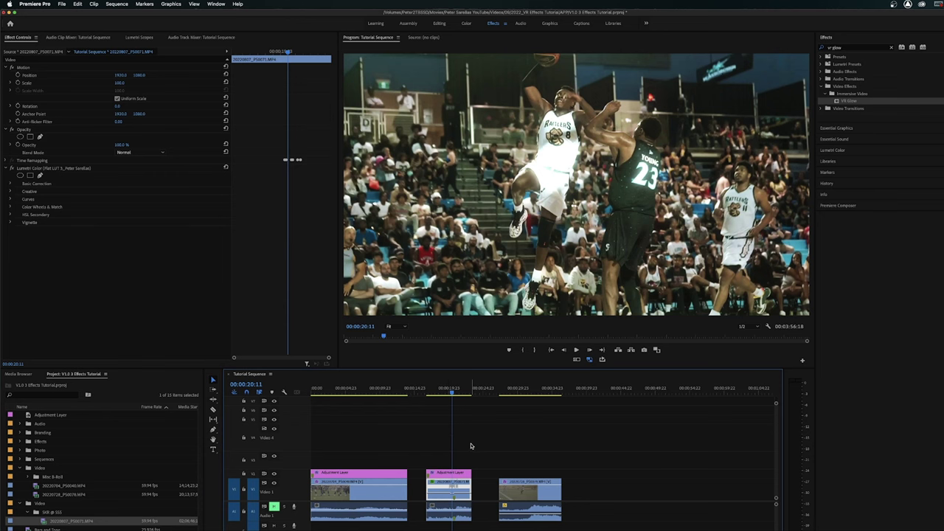
- Step through the dunk frames to preview the glow and reselect the second adjustment layer
left_click(472, 445)
key("d")
key("Left")
key("Left")
key("Left")
key("Left")
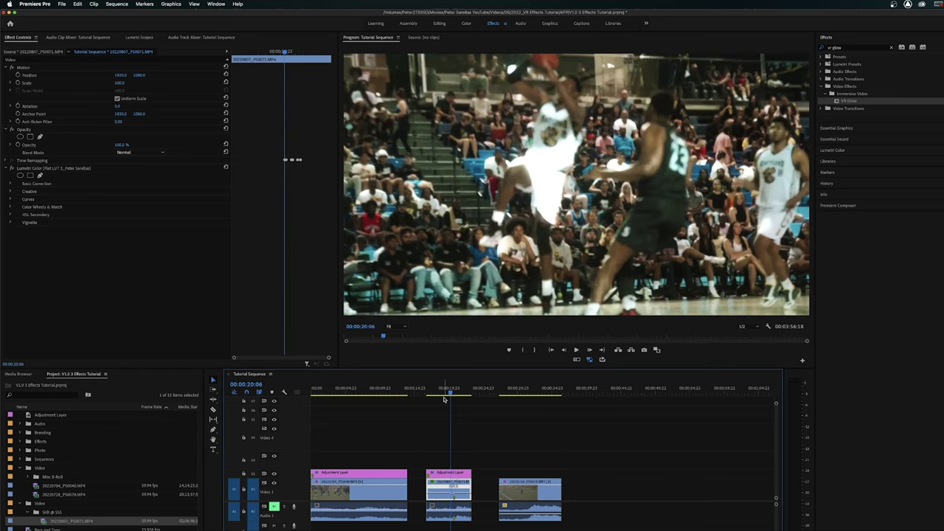
key("Right")
key("Right")
key("Right")
key("Right")
key("Right")
key("Right")
key("Right")
key("Right")
key("Right")
key("Right")
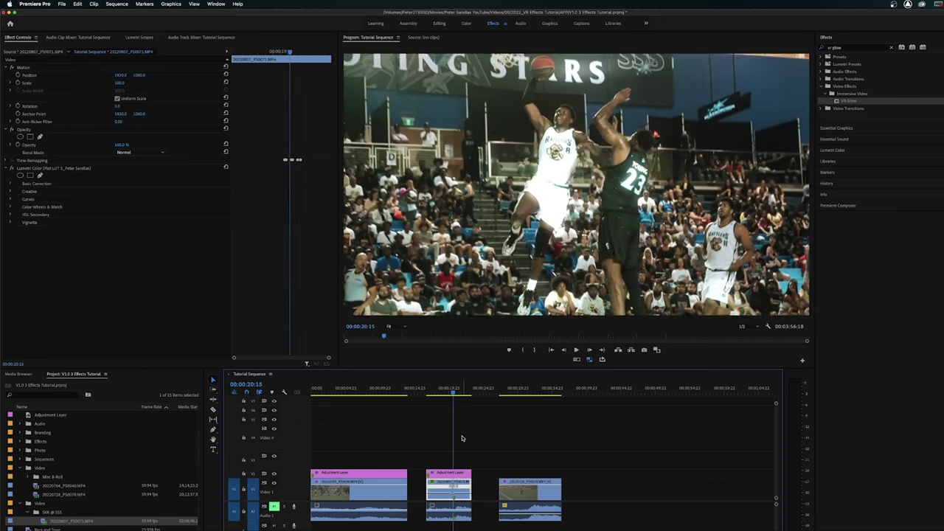
left_click(462, 476)
key("Right")
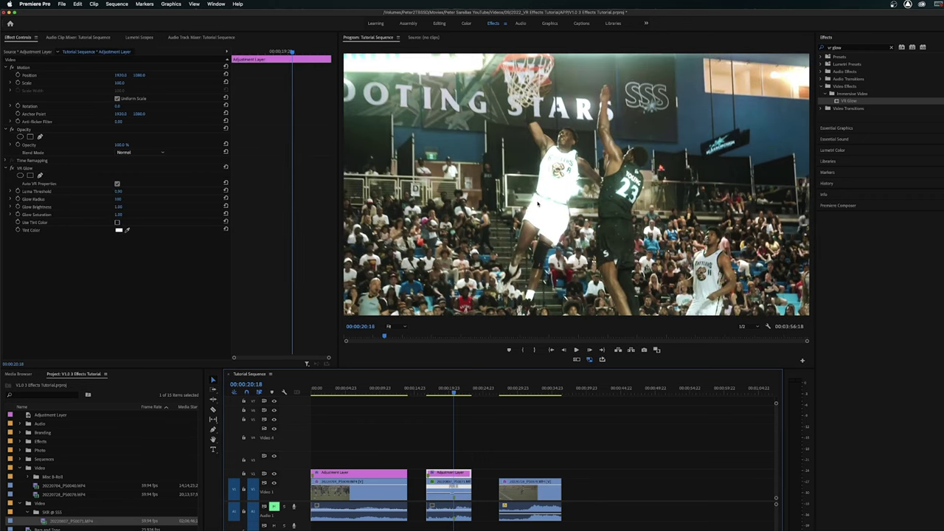
left_click(437, 389)
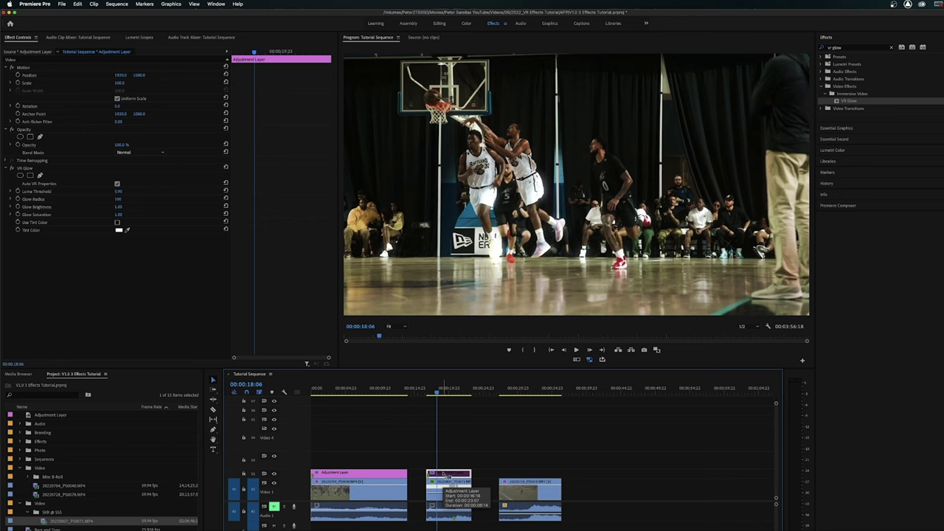
- Jump ahead on the ruler and step back to park the playhead at 00:00:19:18
left_click(457, 391)
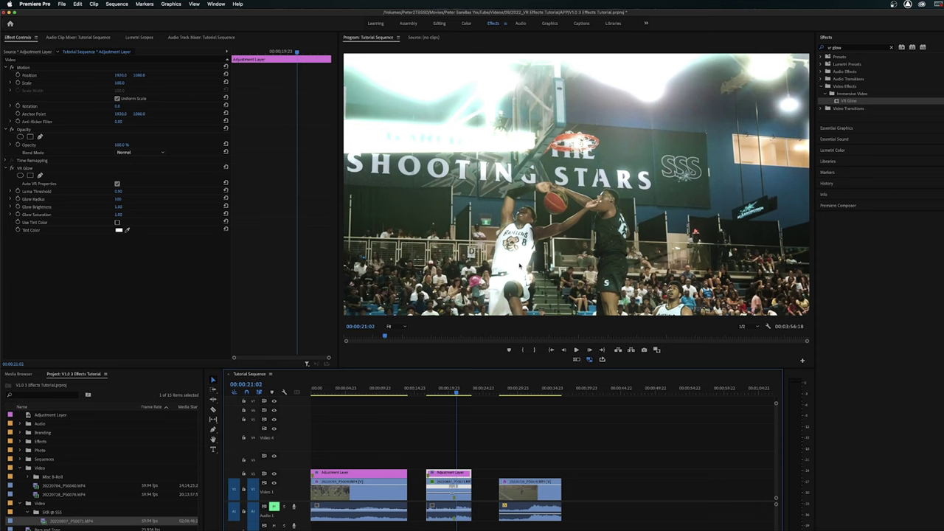
key("shift+Left")
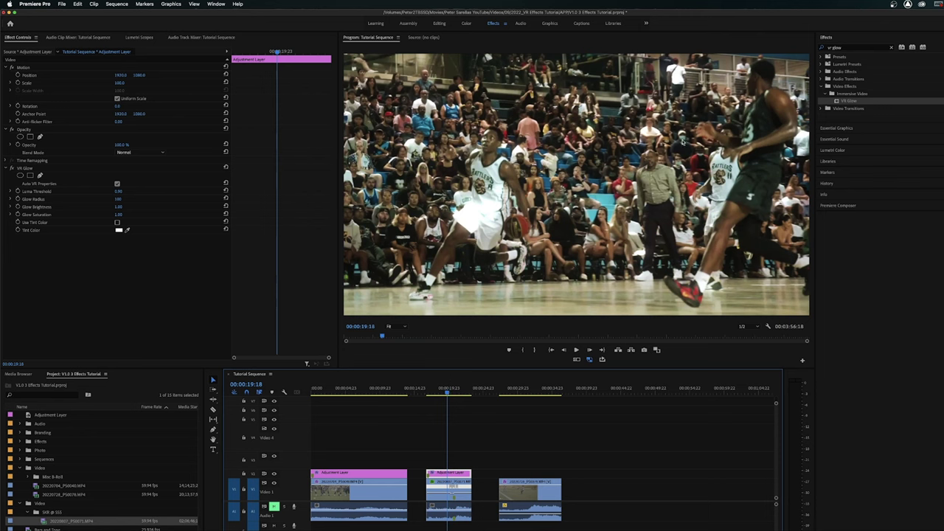
- Set starting keyframes for Luma Threshold, Glow Radius and Glow Brightness at the current frame
left_click(17, 192)
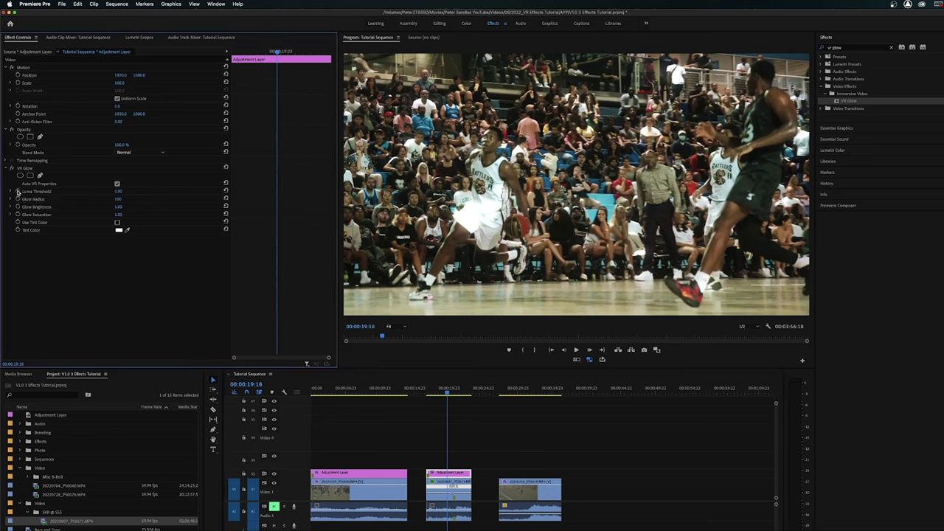
left_click(17, 191)
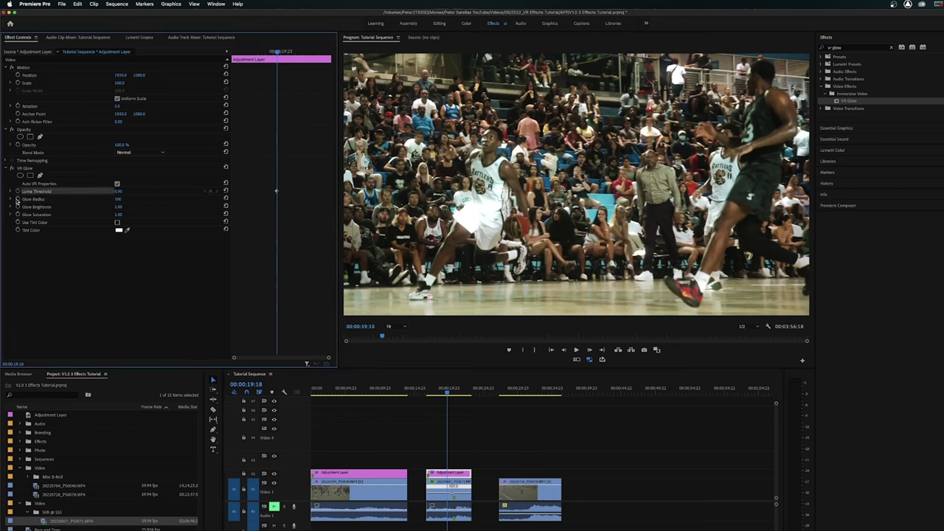
left_click(17, 199)
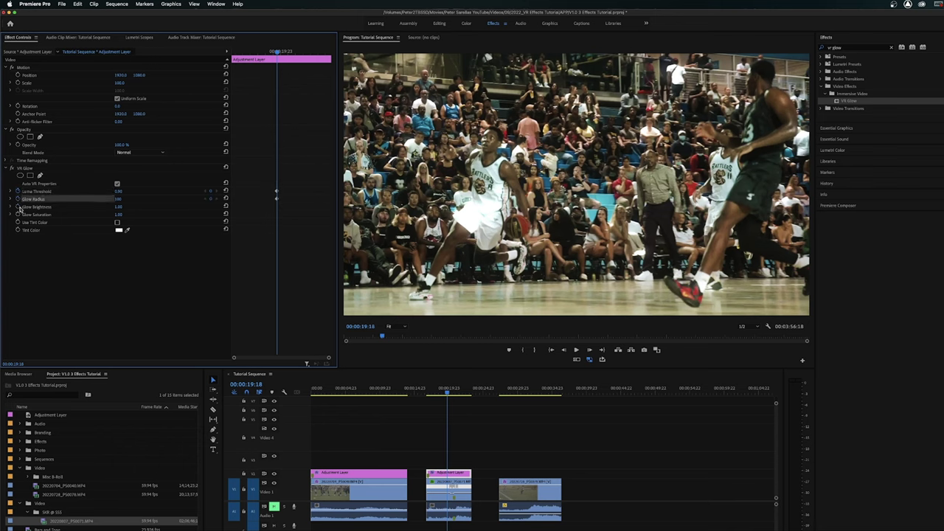
left_click(18, 208)
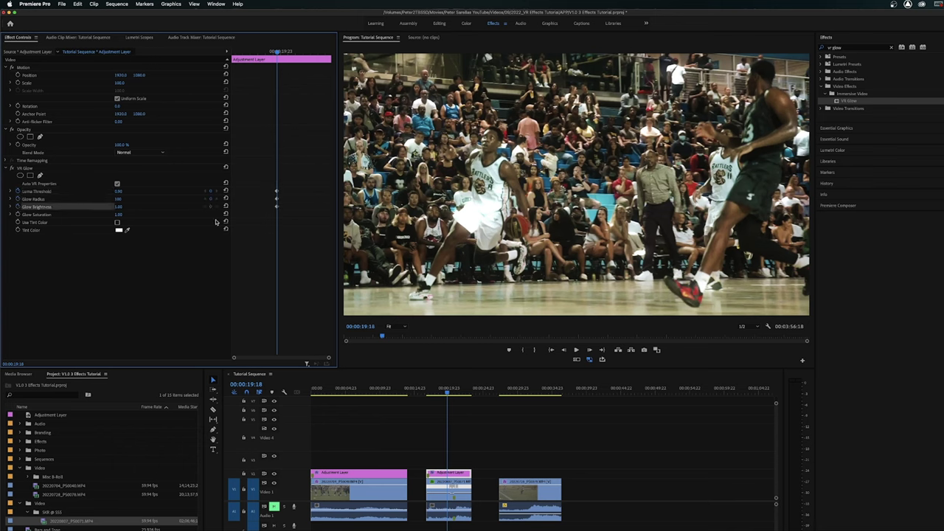
- Ten frames later, set Glow Brightness to 0.50 and Glow Radius to 150
key("shift+Right")
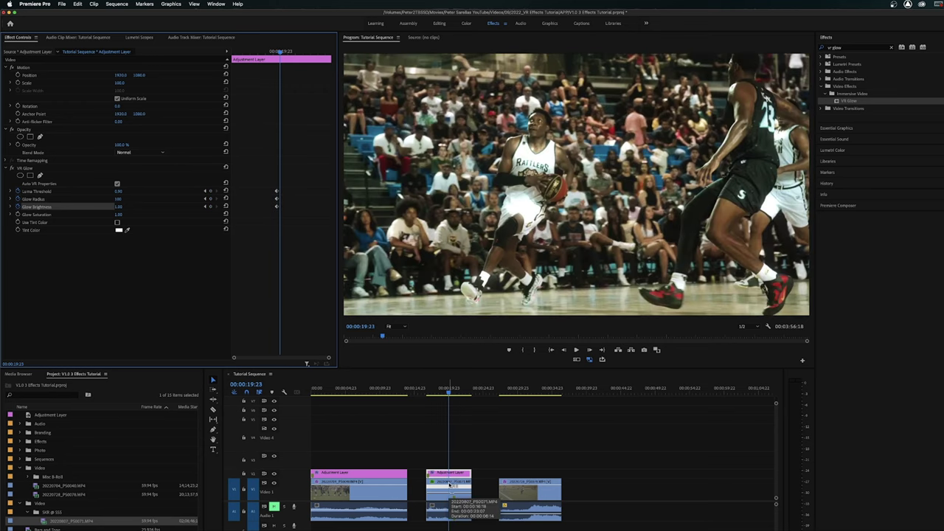
key("shift+Right")
key("shift+Right")
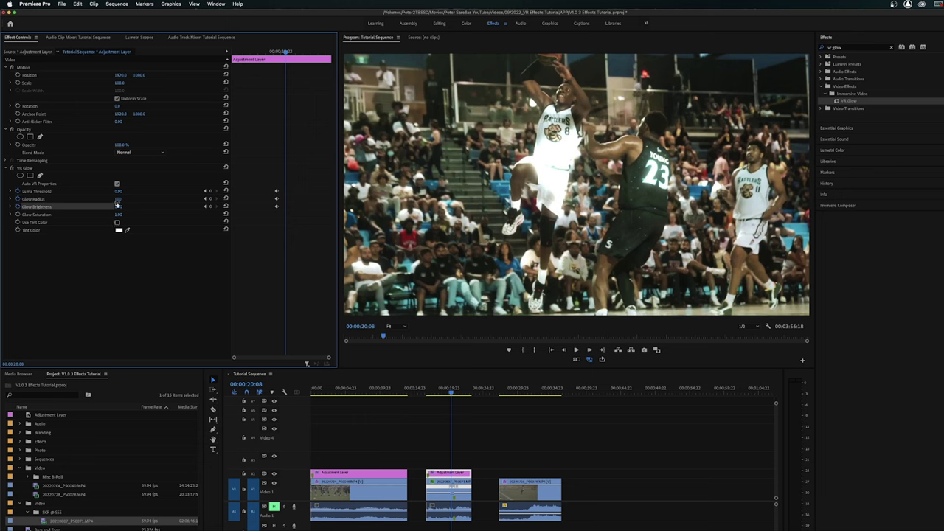
left_click_drag(116, 204, 105, 206)
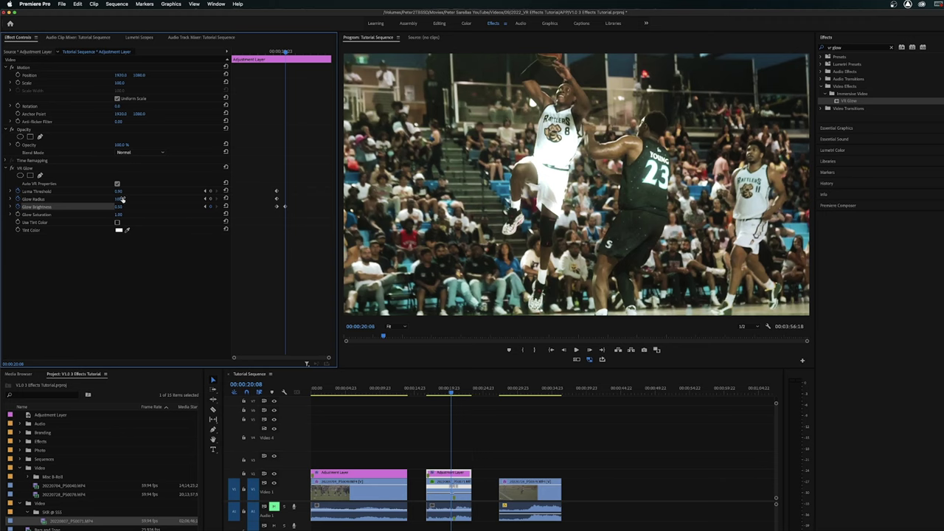
left_click(122, 198)
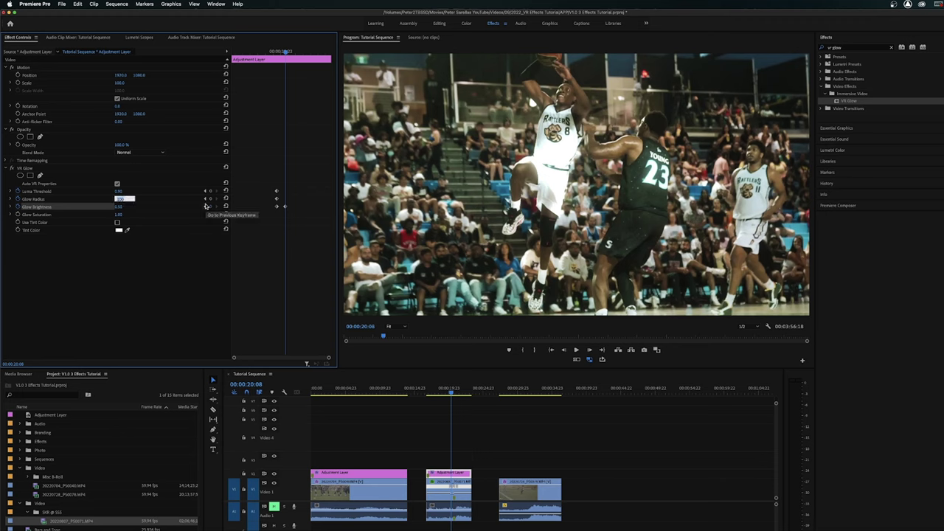
key("Return")
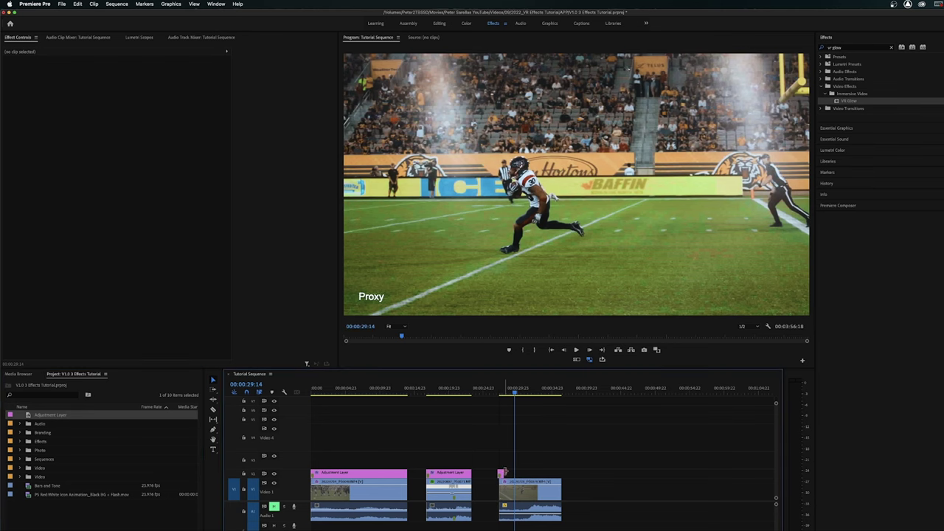
- Extend the third adjustment layer across the football clip and apply VR Digital Glitch
left_click_drag(500, 473, 560, 472)
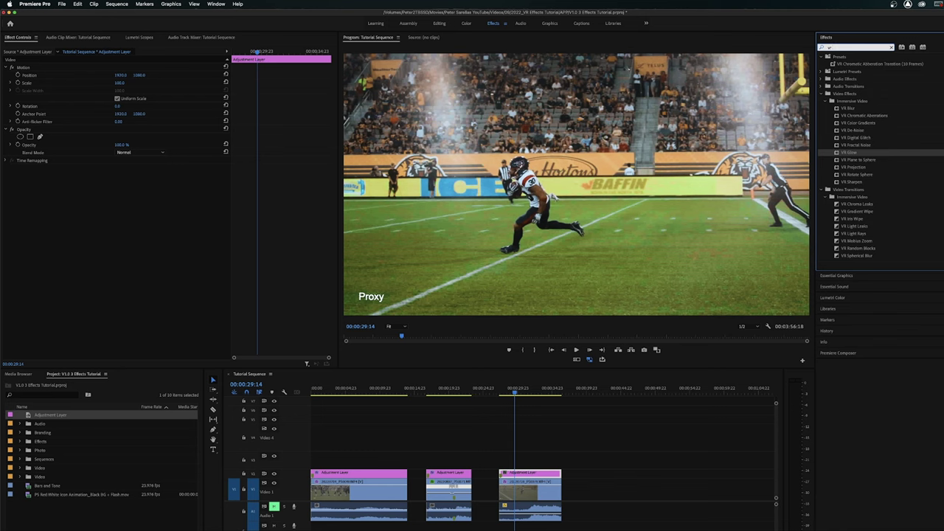
type("digit")
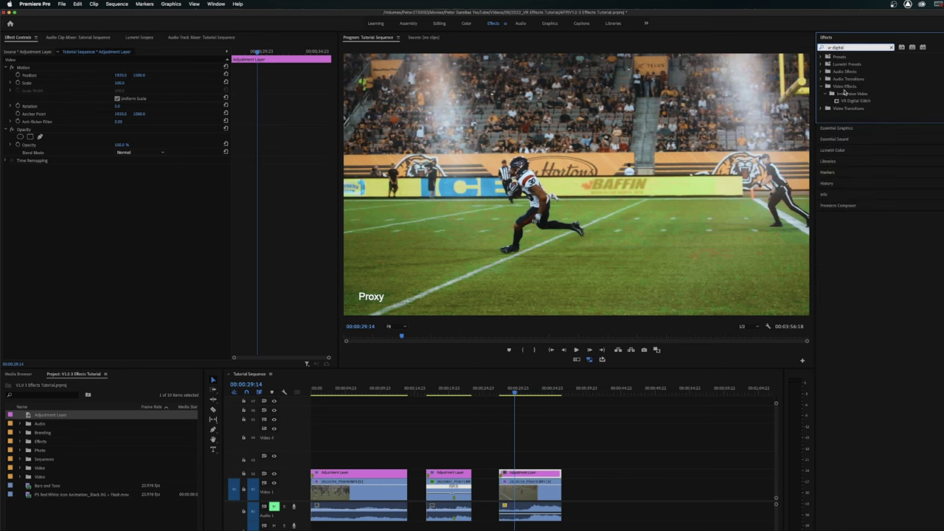
left_click_drag(848, 100, 535, 472)
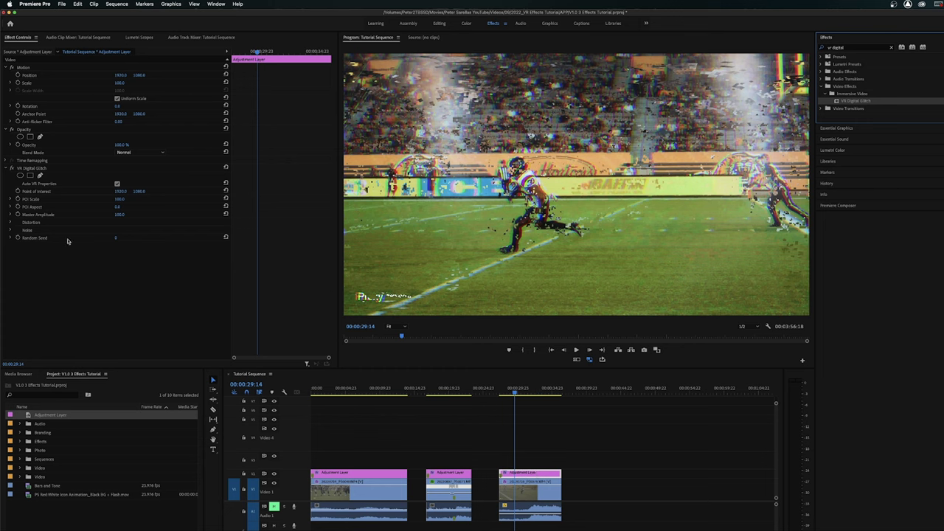
- Set the glitch's Distortion Rate and Geometry Distortion X to 0, then edit Color Distortion
left_click(10, 222)
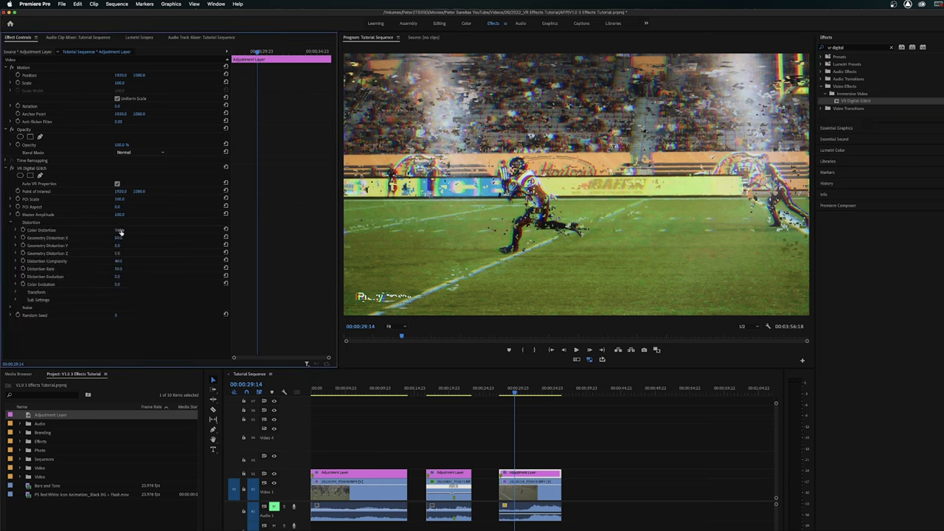
left_click_drag(120, 269, 116, 269)
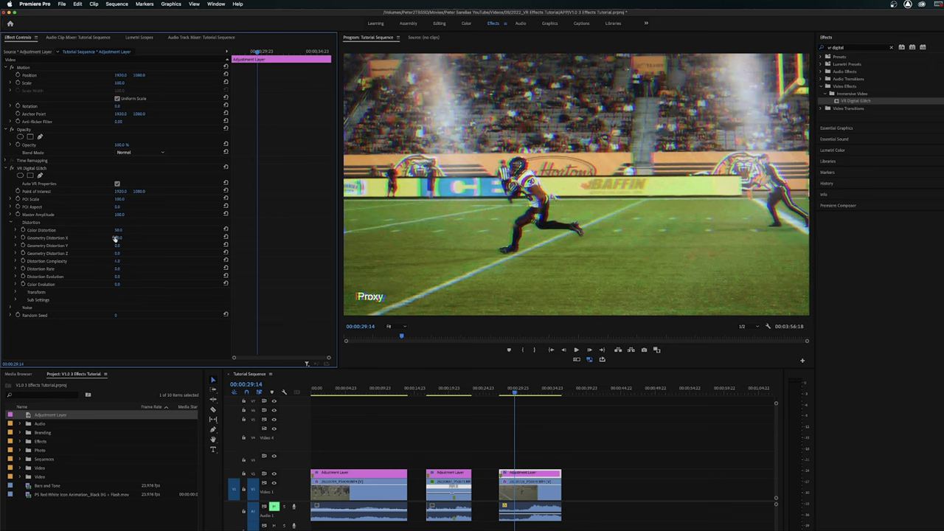
left_click_drag(118, 238, 111, 238)
left_click(118, 230)
- Set the glitch's Color Distortion to 50 and save the VR Digital Glitch settings as the 'RGB Glitch' preset
type("0")
key("Return")
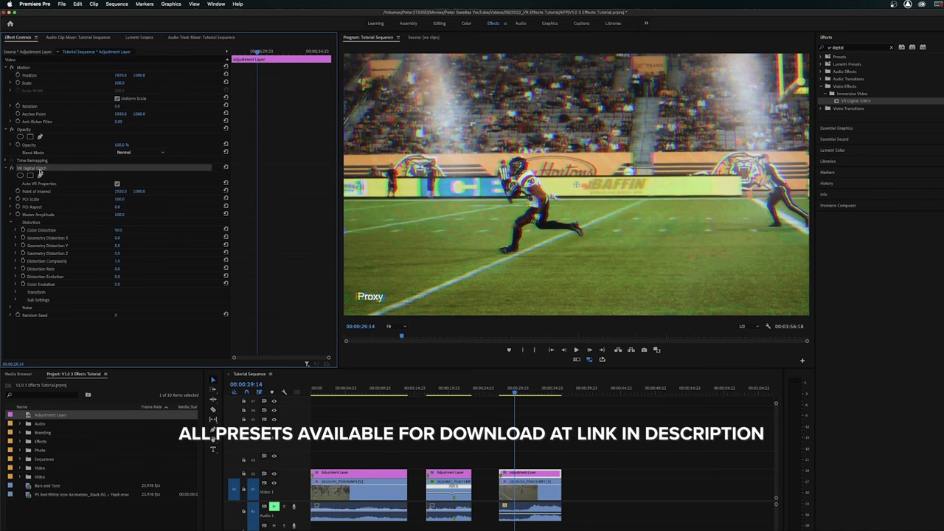
right_click(37, 170)
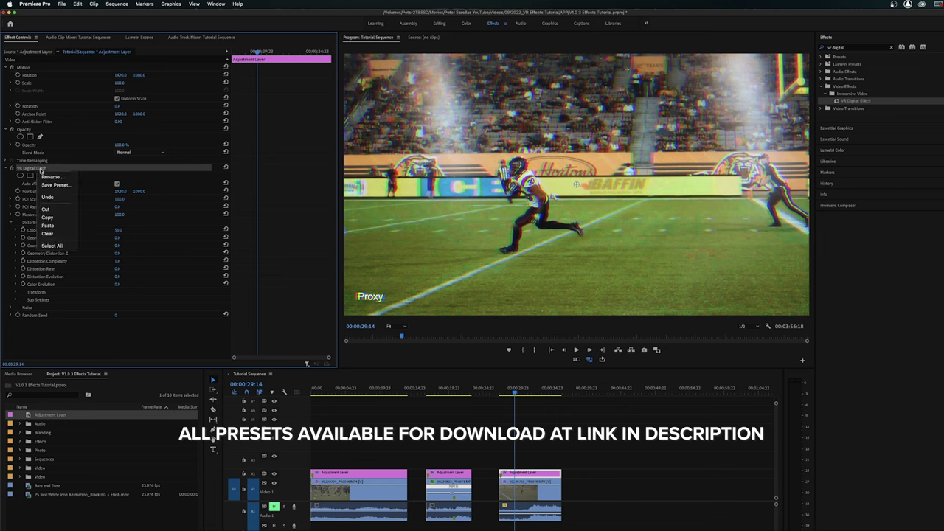
left_click(77, 185)
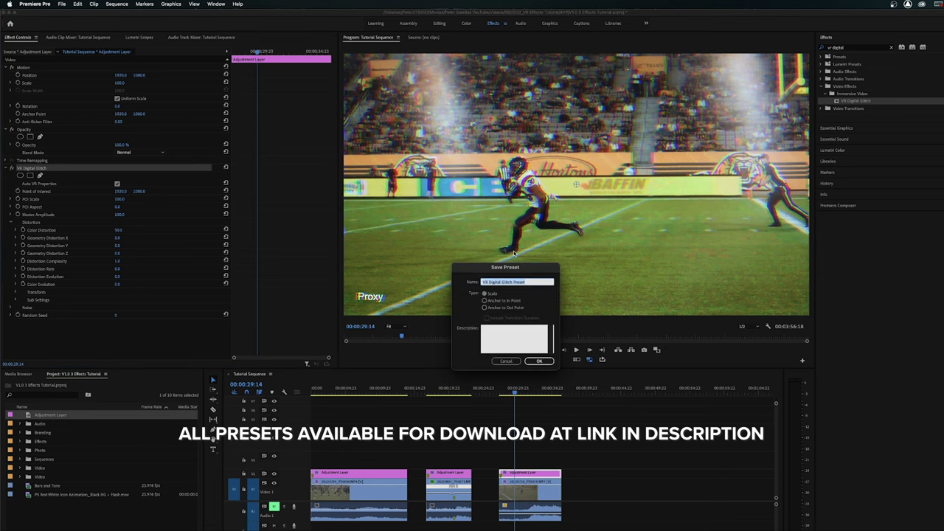
type("VR")
left_click(539, 360)
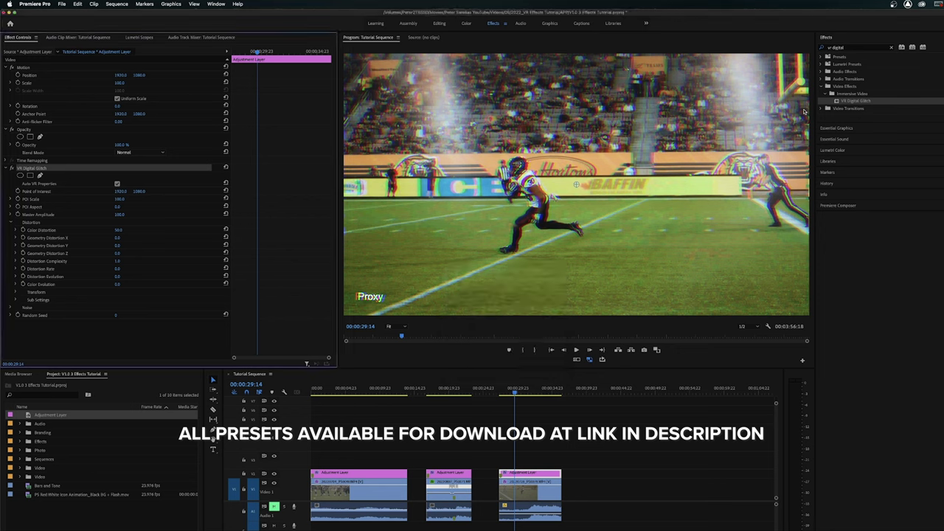
- Swap the third adjustment layer's old VR Digital Glitch for the RGB Glitch preset, with Color Distortion at 74
left_click(853, 48)
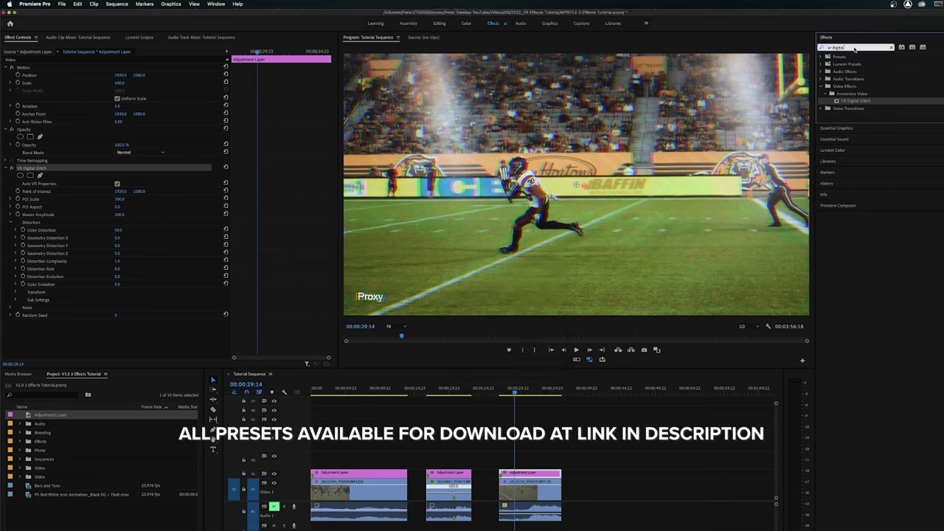
type("rgb glitch")
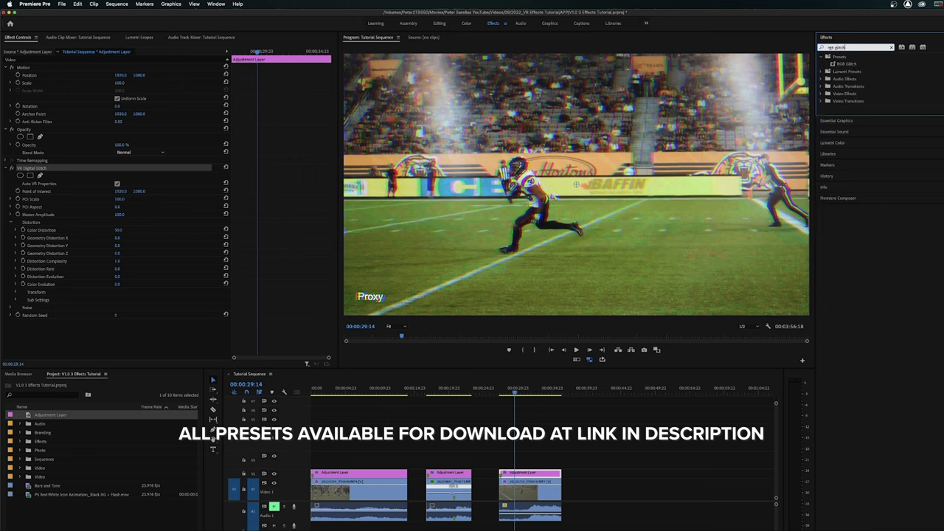
left_click_drag(854, 68, 107, 170)
key("Delete")
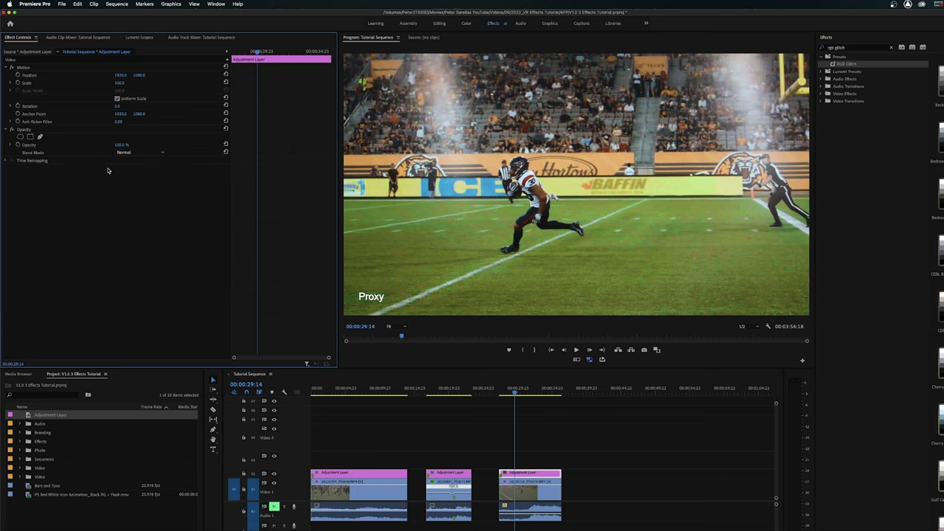
left_click_drag(841, 67, 516, 474)
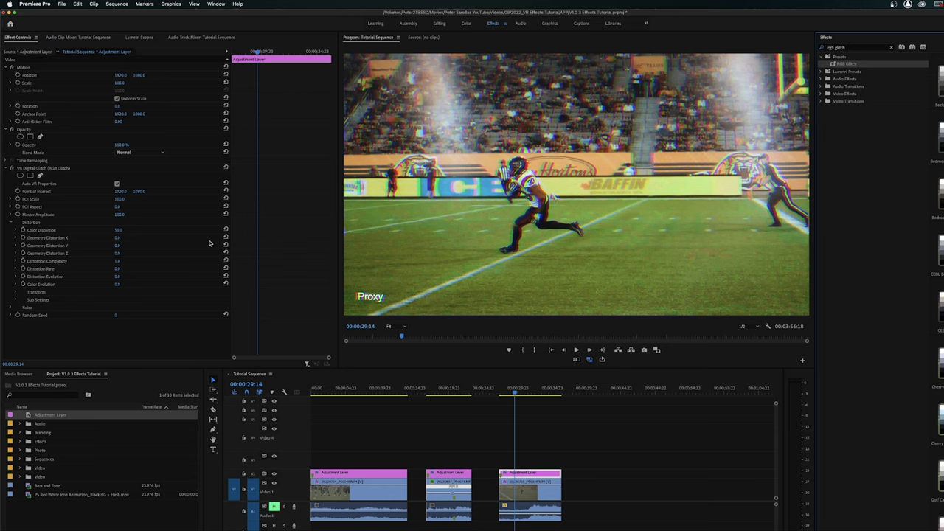
left_click_drag(118, 230, 319, 250)
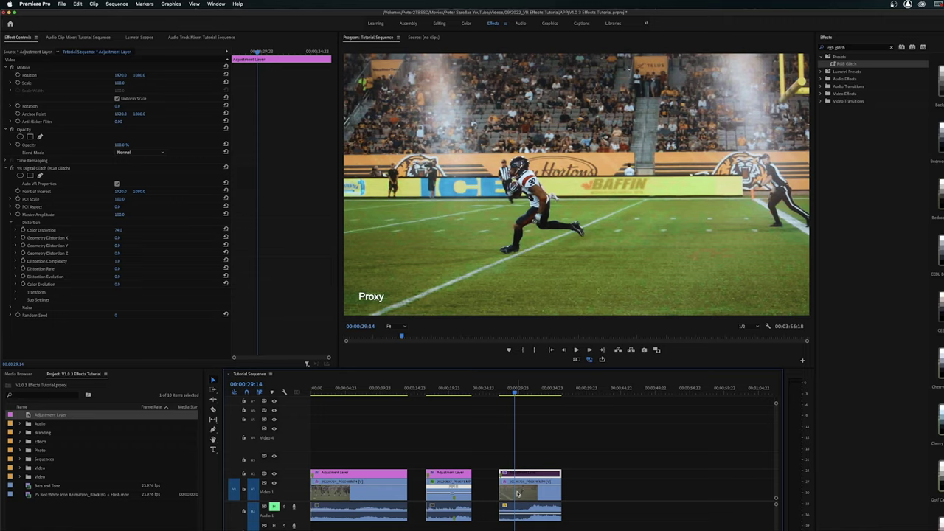
- Find the tackle's impact frame and keyframe Color Distortion at 74 from there
key("space")
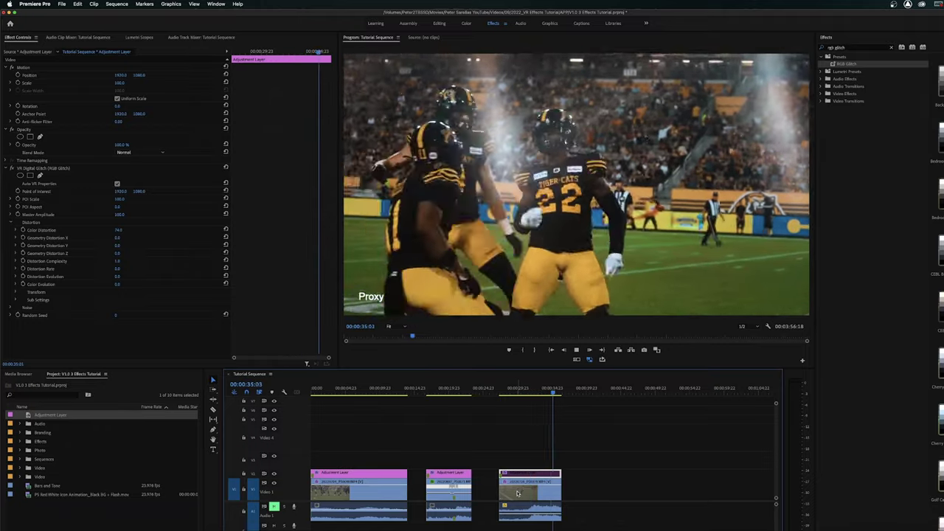
key("space")
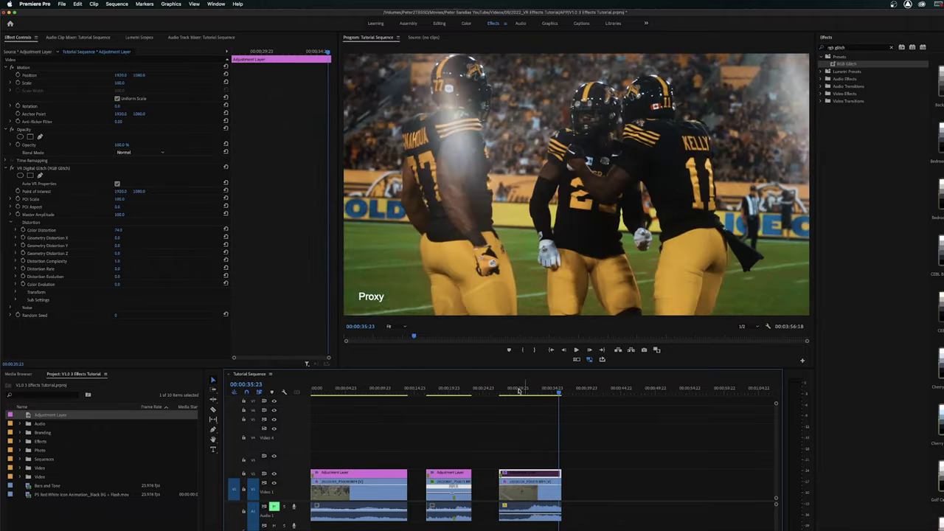
left_click(519, 391)
key("=")
key("=")
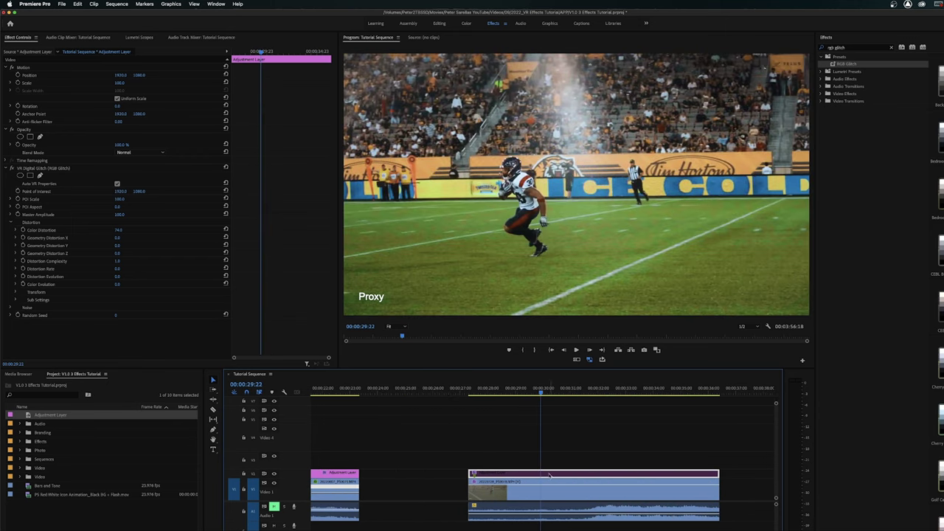
key("space")
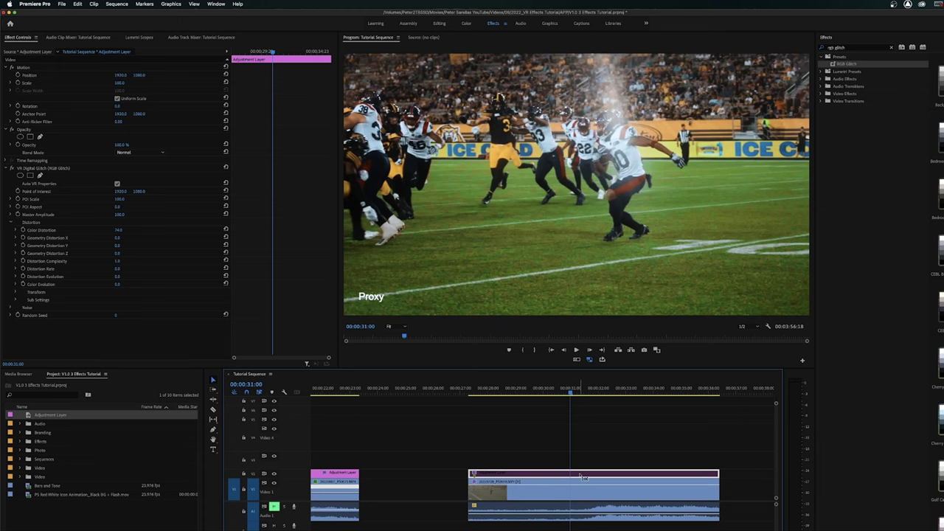
key("space")
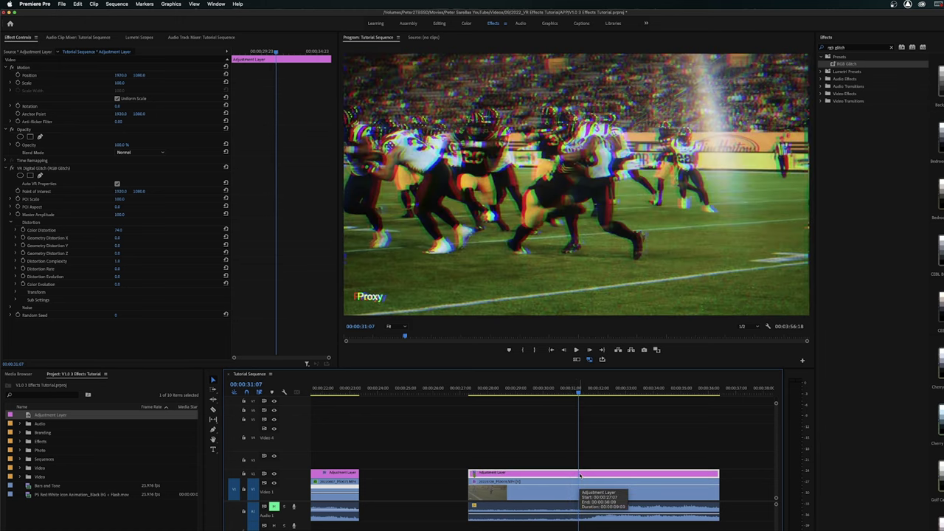
key("Left")
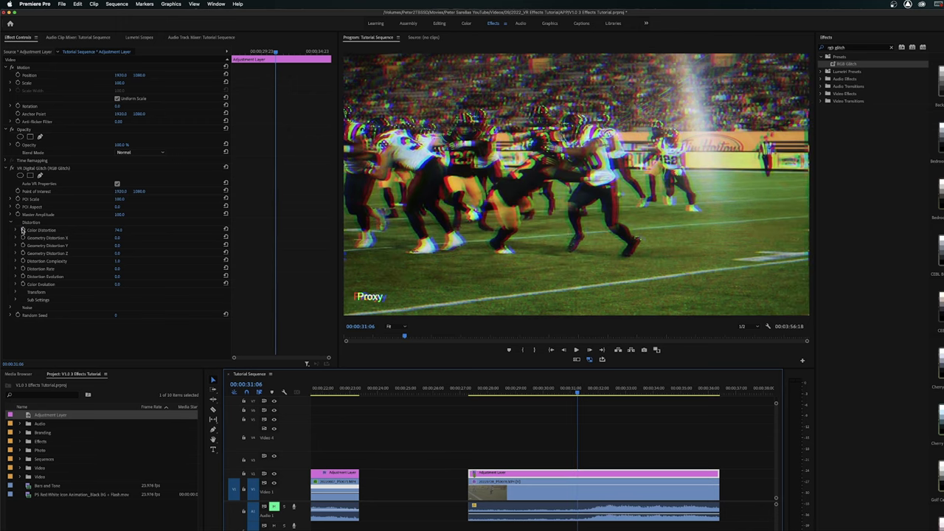
left_click(22, 230)
key("space")
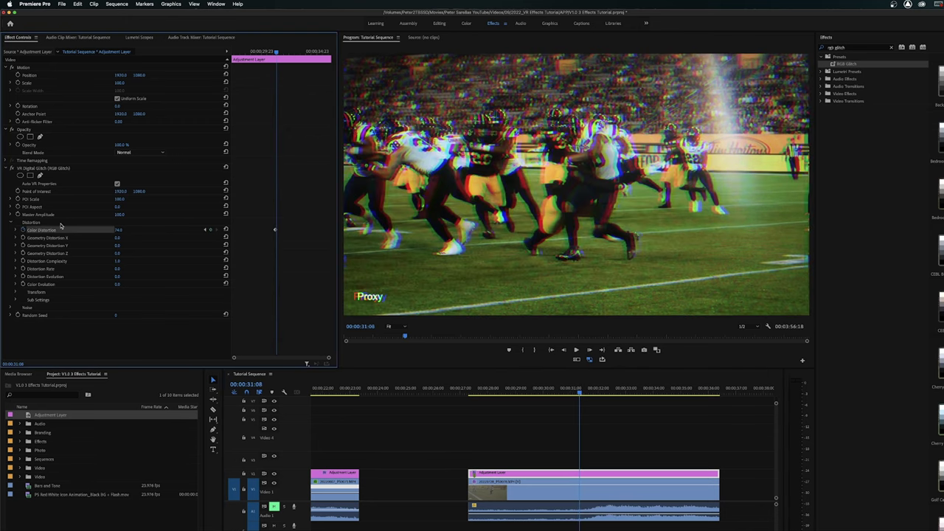
key("space")
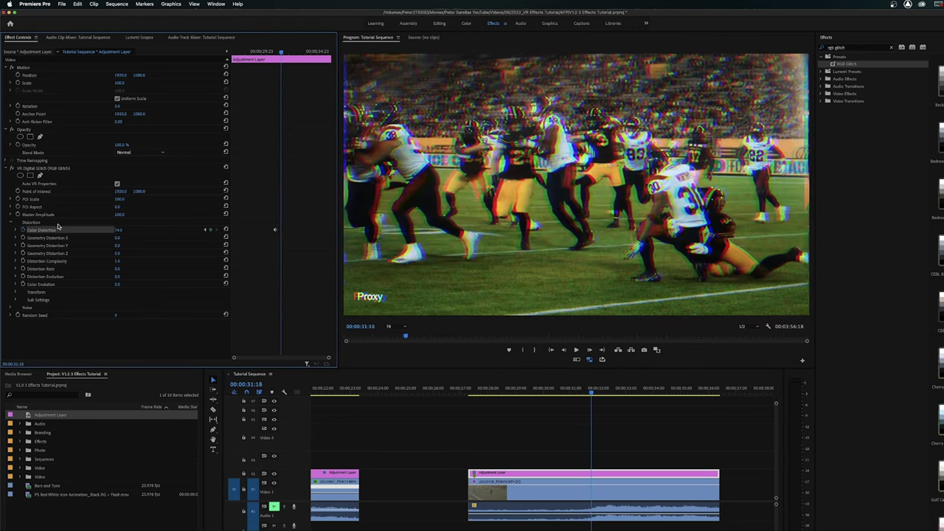
left_click(210, 230)
- Add Color Distortion keyframes at 0 just after the burst and a few frames before the impact
key("shift+Right")
key("shift+Right")
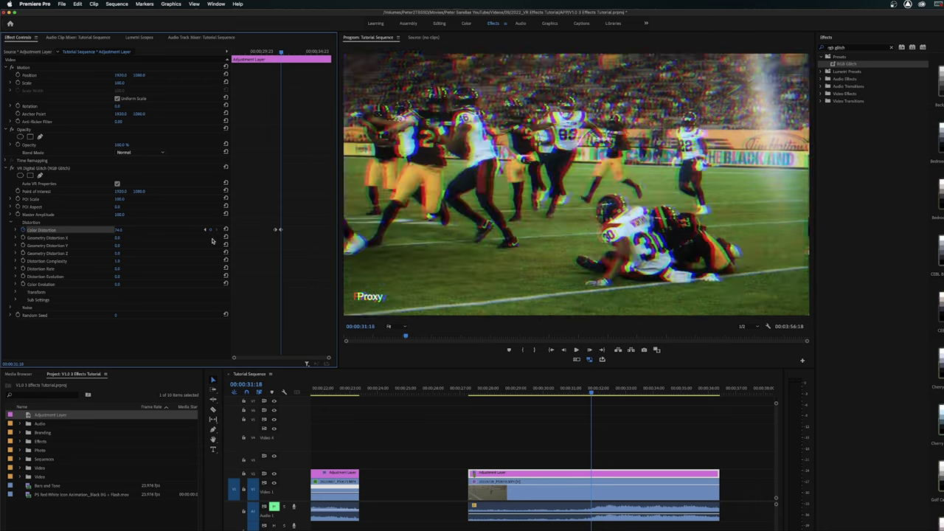
left_click(124, 230)
type("0")
key("Return")
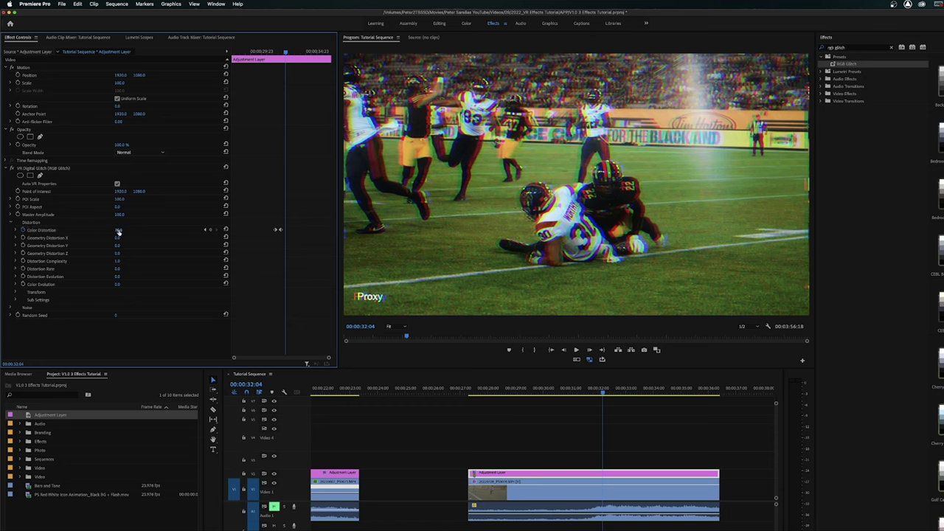
left_click(208, 230)
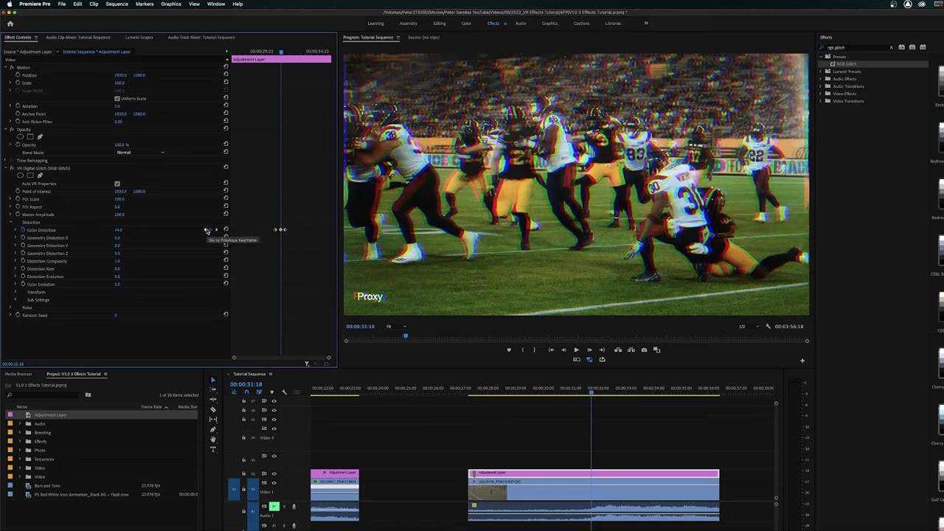
left_click(207, 230)
left_click(207, 230)
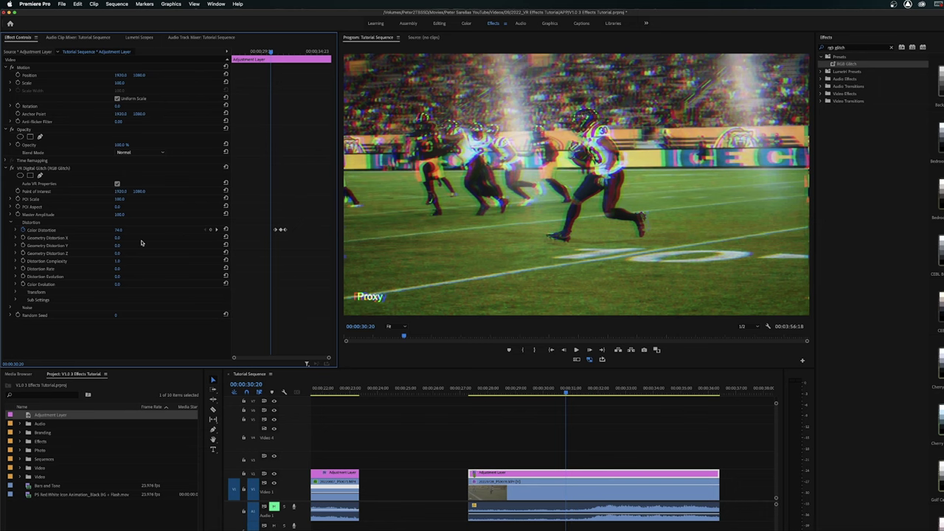
left_click_drag(118, 232, 74, 233)
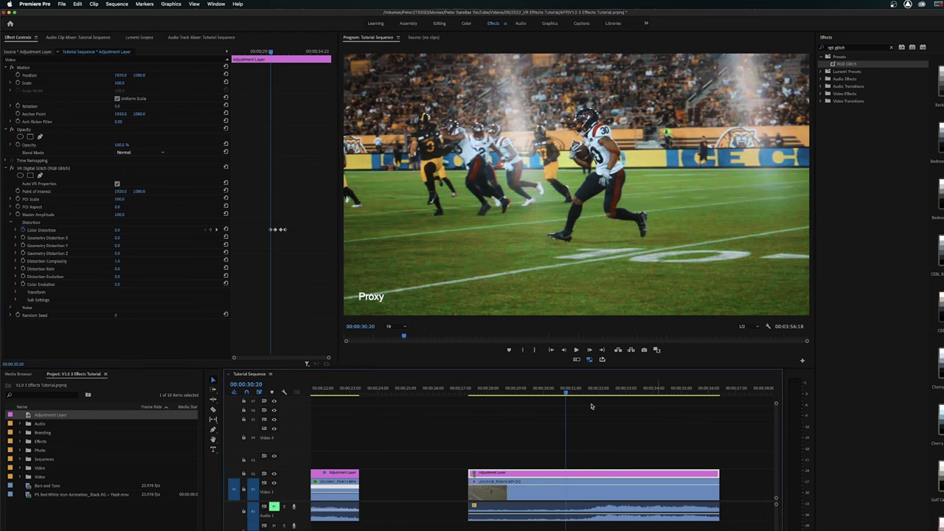
- Add a Color Distortion keyframe at 0 at 00:00:34:12 on the adjustment layer, before the celebration
left_click(657, 433)
left_click(608, 393)
key("space")
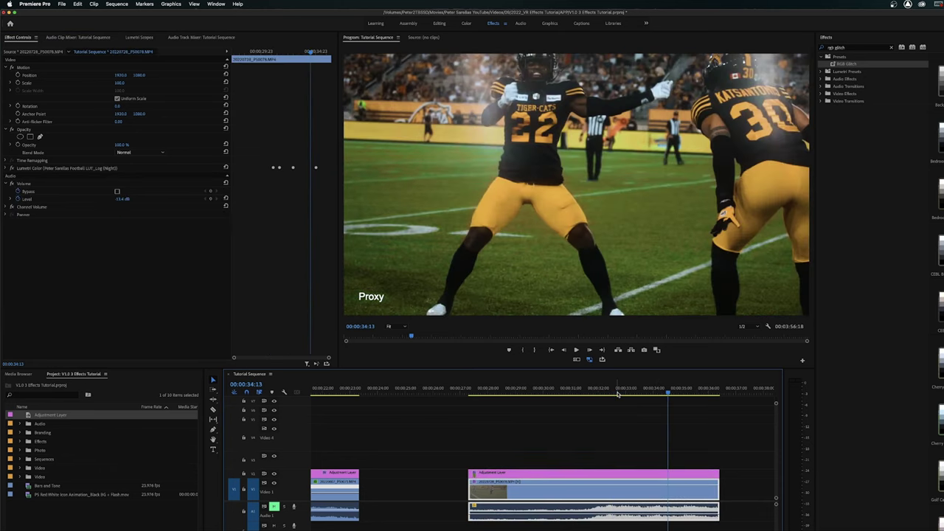
left_click(617, 473)
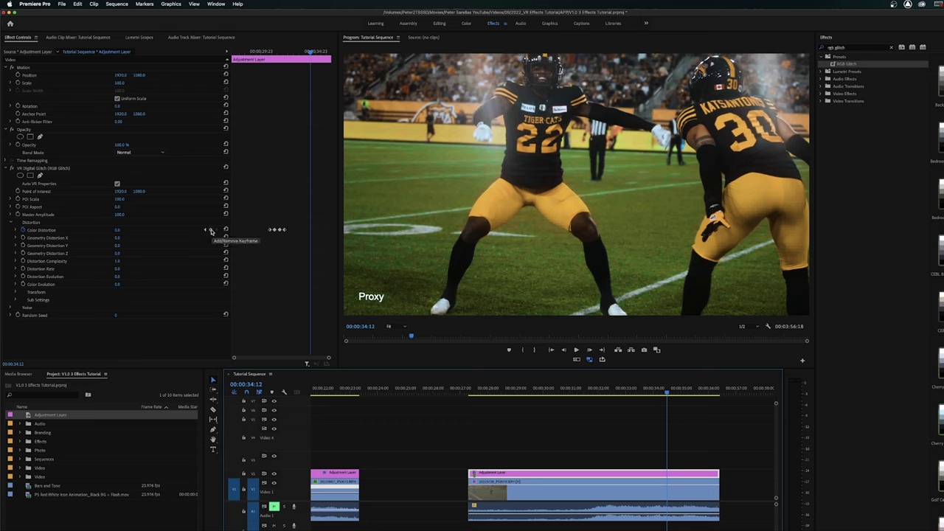
left_click(210, 230)
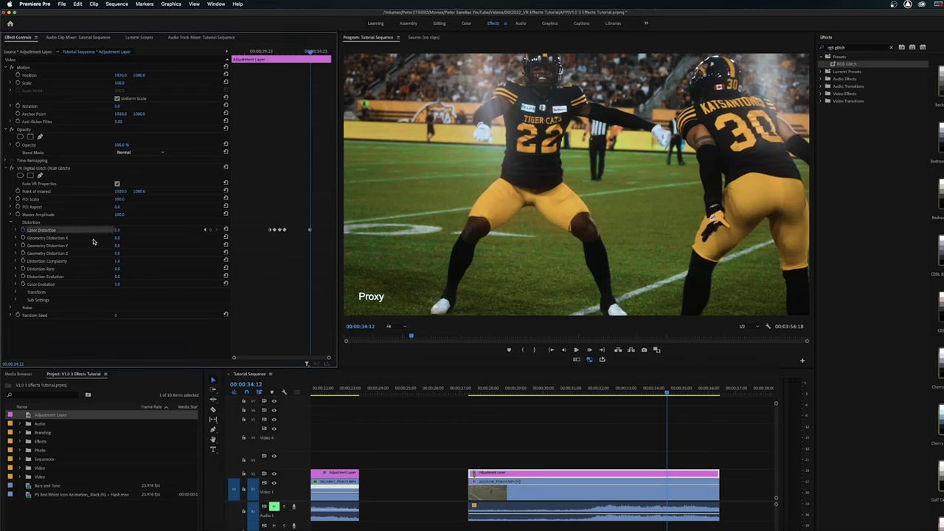
- A little further ahead, keyframe Color Distortion at 75 for the second glitch burst
key("space")
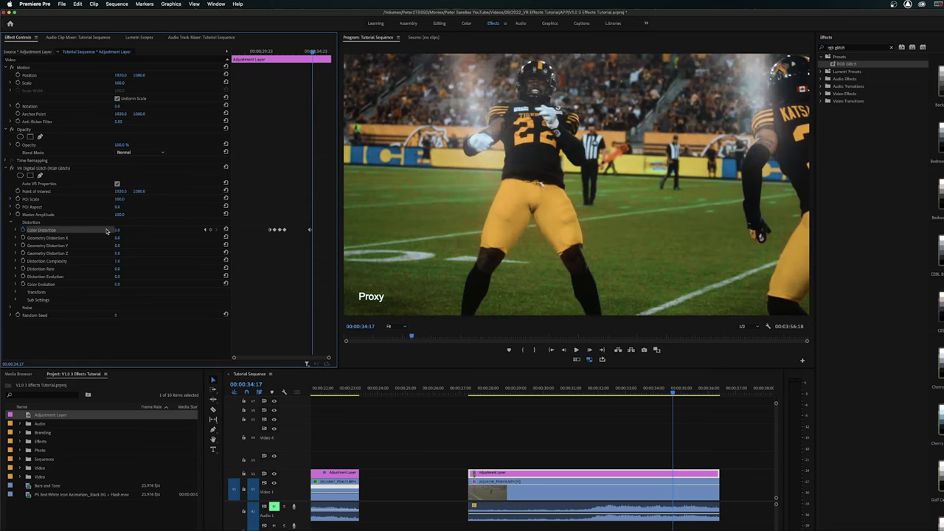
left_click(124, 229)
type("7.5")
key("Return")
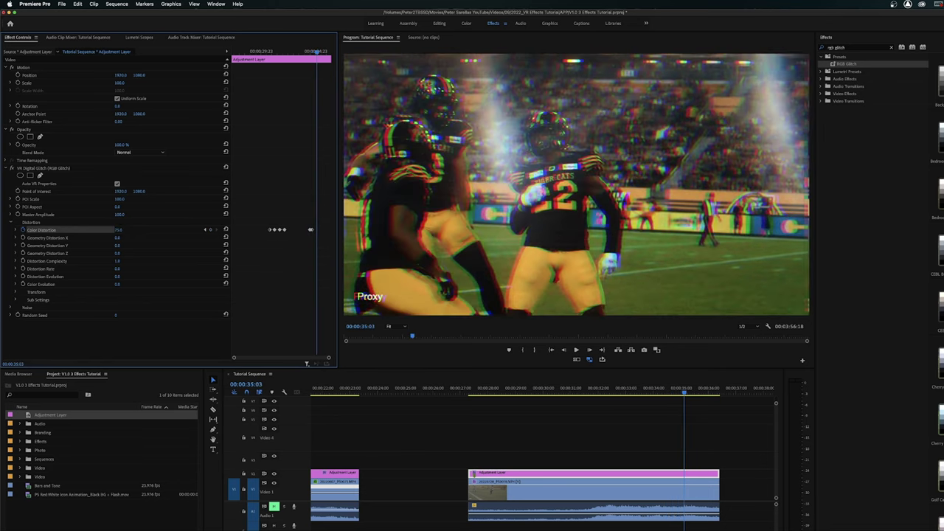